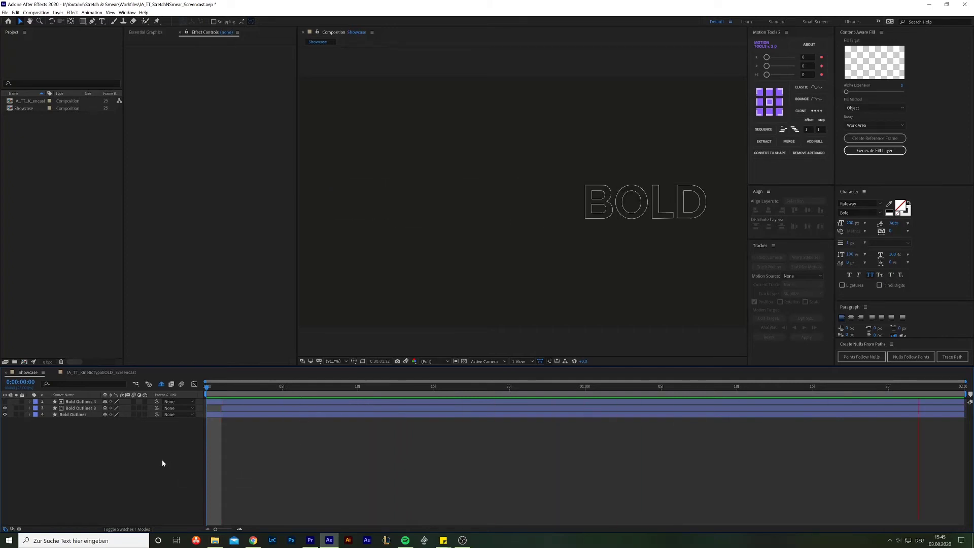
# - Open the IA_TT_KineticTypeBOLD_Screencast composition and create shapes from the Bold text layer
pyautogui.click(102, 373)
pyautogui.click(42, 430)
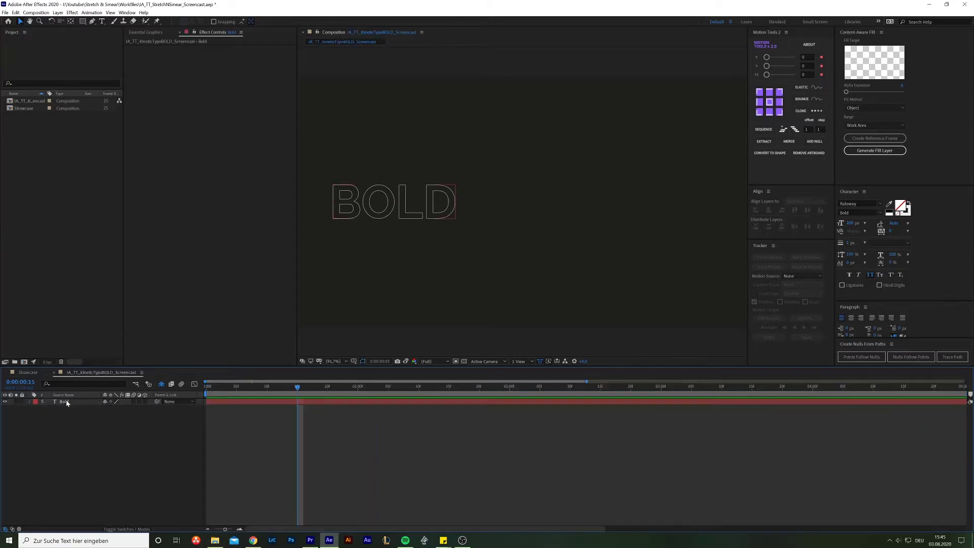
pyautogui.click(76, 404)
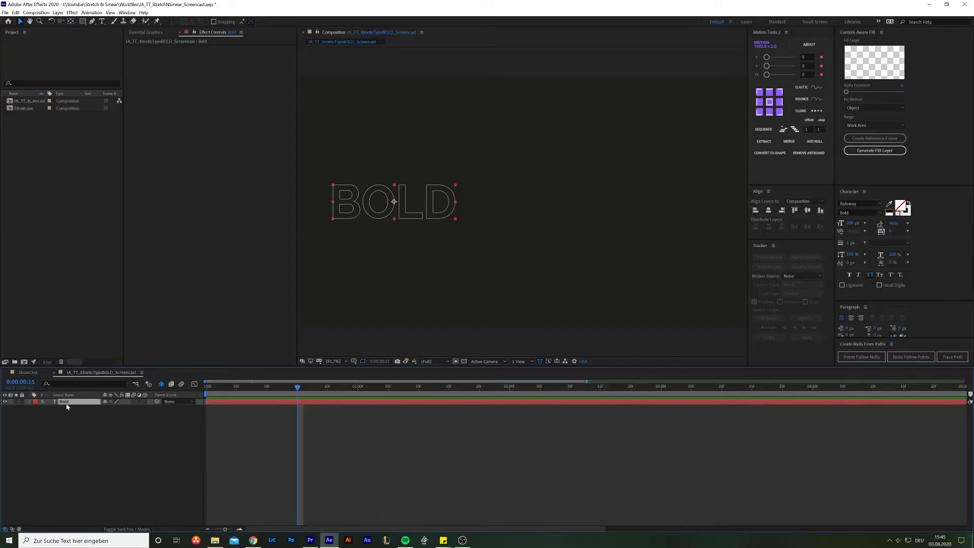
pyautogui.rightClick(67, 407)
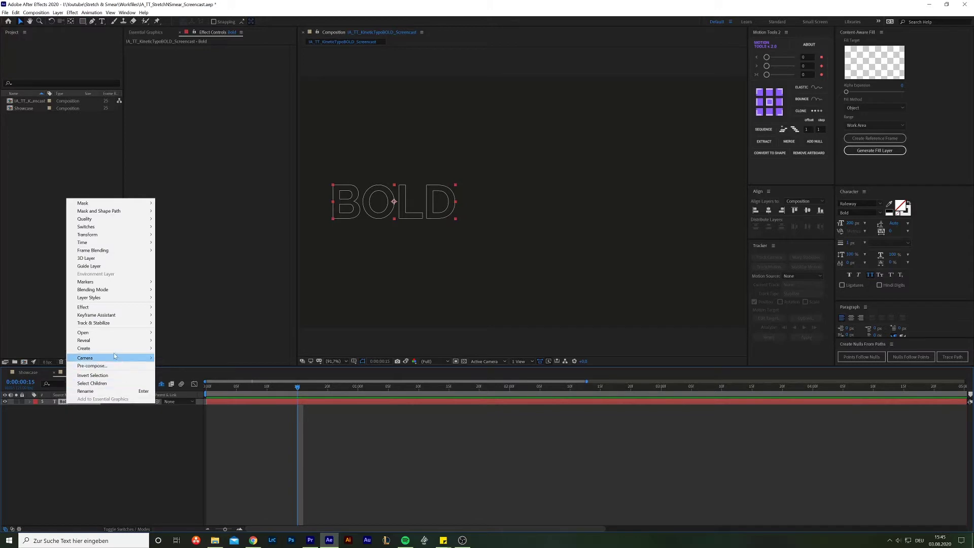
pyautogui.moveTo(100, 348)
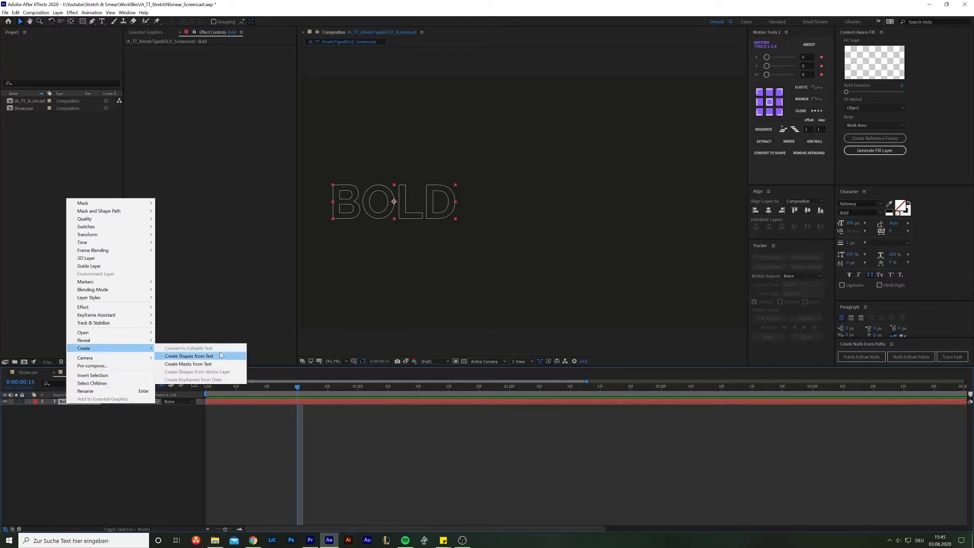
pyautogui.click(186, 357)
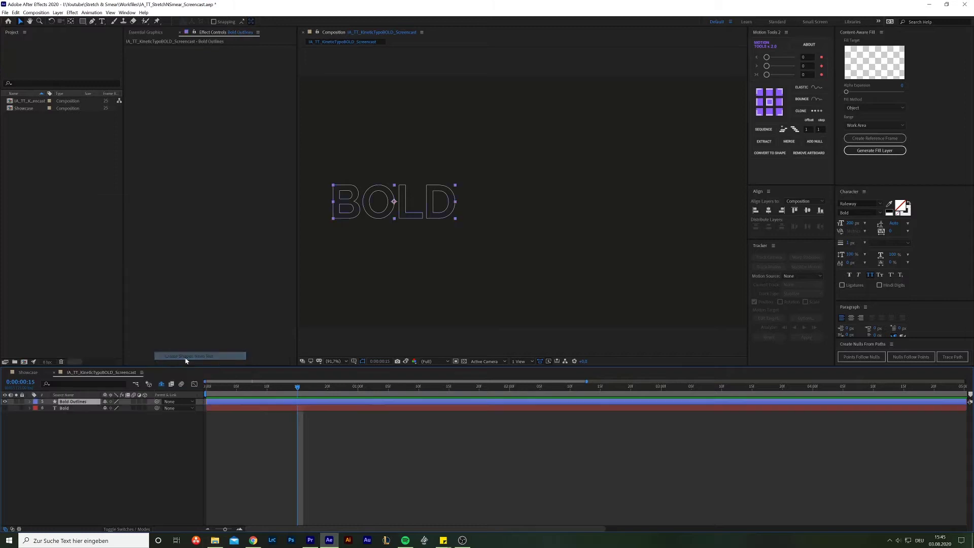
# - Filter the Bold Outlines properties by "path" and enable Path keyframing for all B and O paths at 0:00:00:15
pyautogui.click(30, 402)
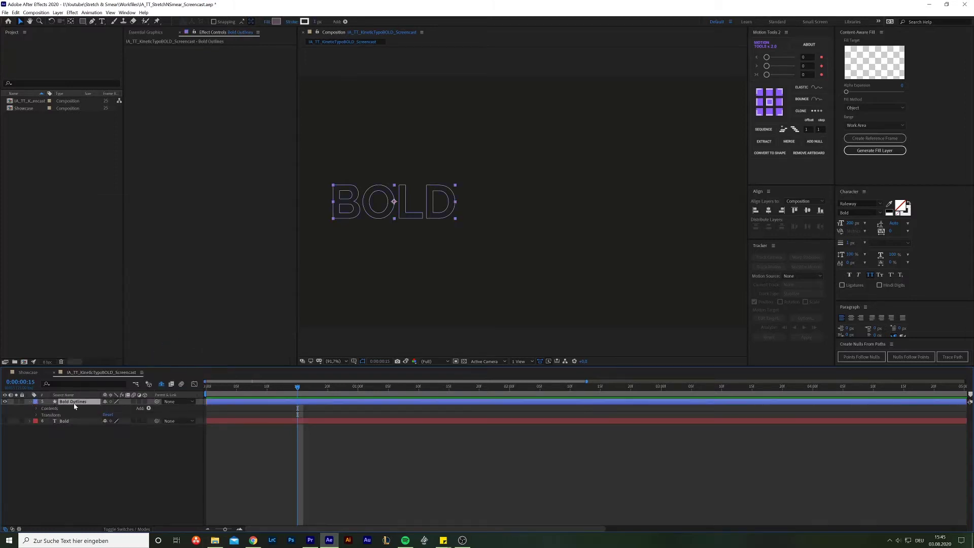
pyautogui.click(66, 384)
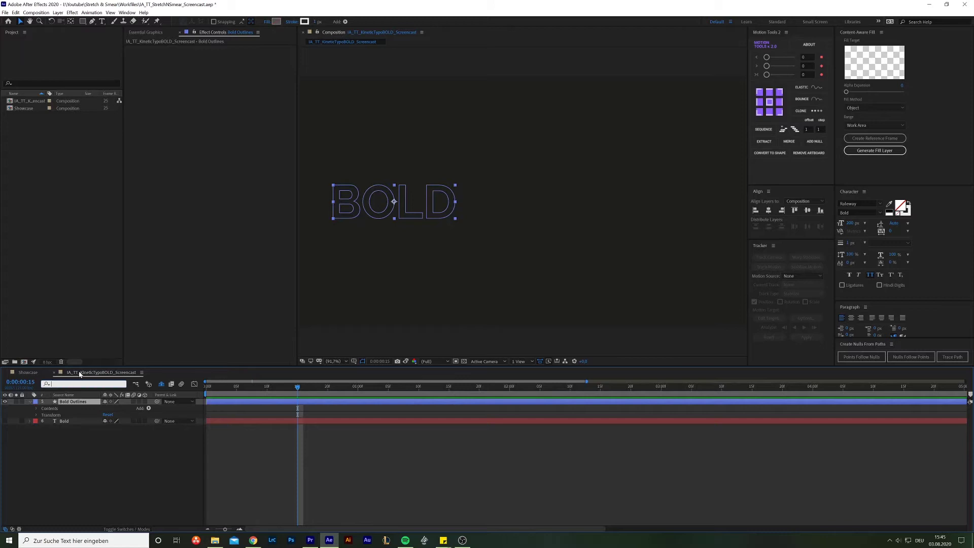
pyautogui.write('path')
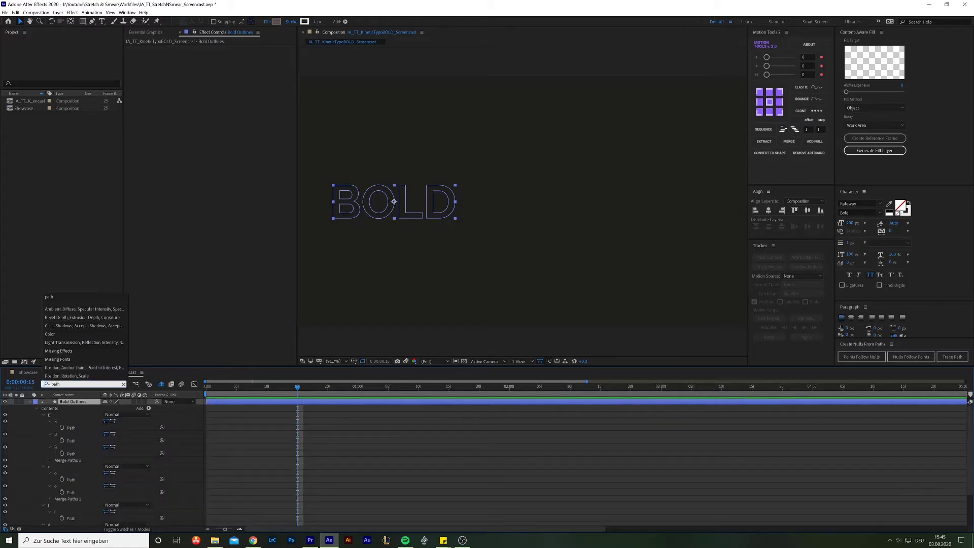
pyautogui.click(62, 428)
pyautogui.click(62, 441)
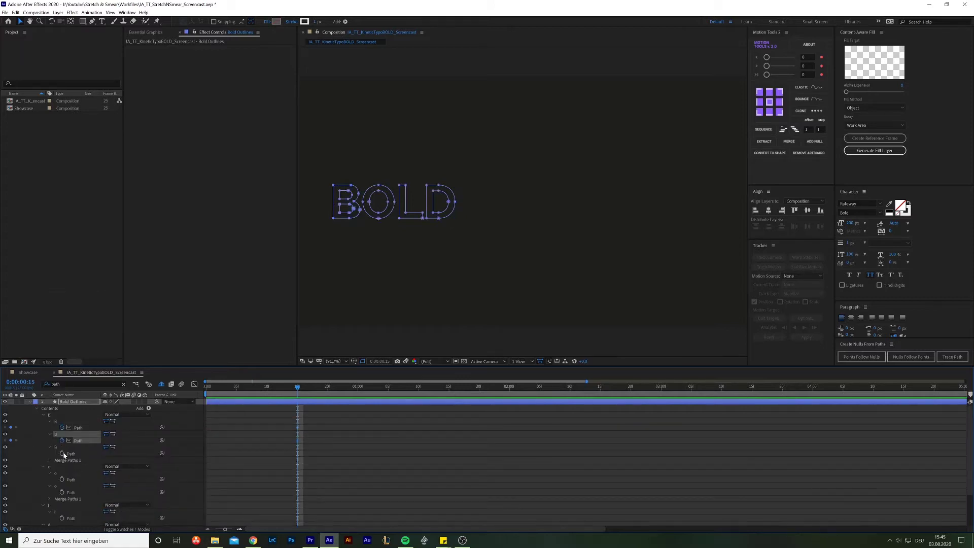
pyautogui.click(61, 453)
pyautogui.click(62, 479)
pyautogui.click(62, 492)
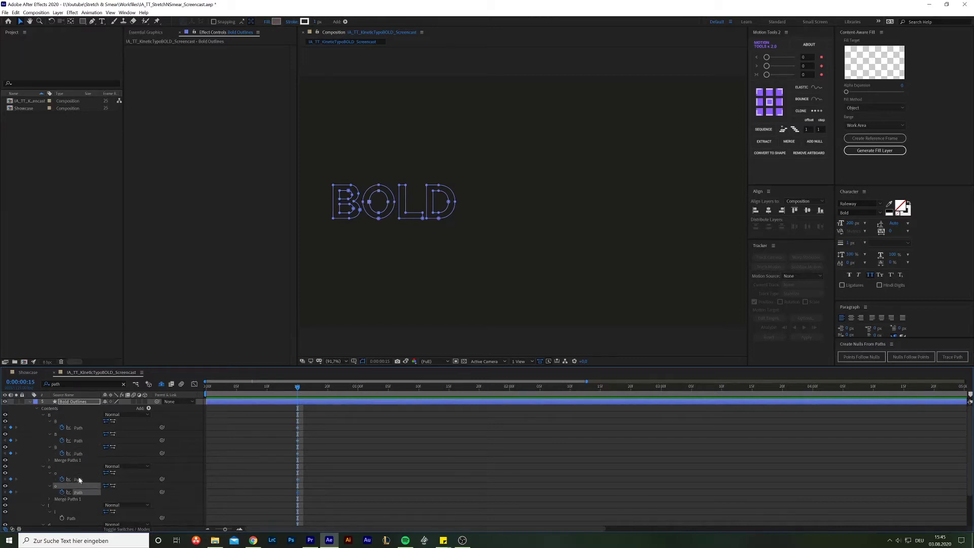
# - Enable Path keyframing for the L and D paths, clear the property filter, and show only the keyframed properties
pyautogui.scroll(-2, 62, 487)
pyautogui.click(62, 479)
pyautogui.click(62, 499)
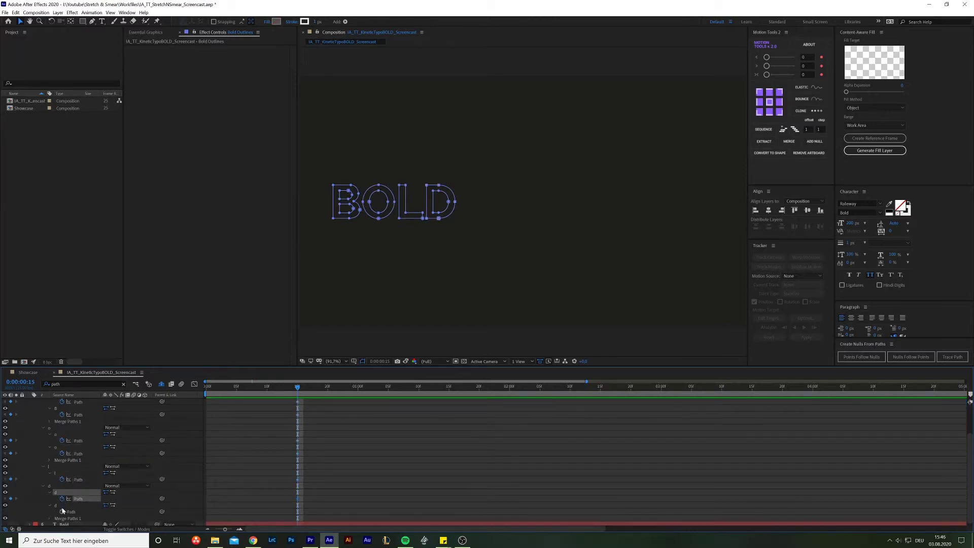
pyautogui.click(62, 511)
pyautogui.scroll(2, 89, 406)
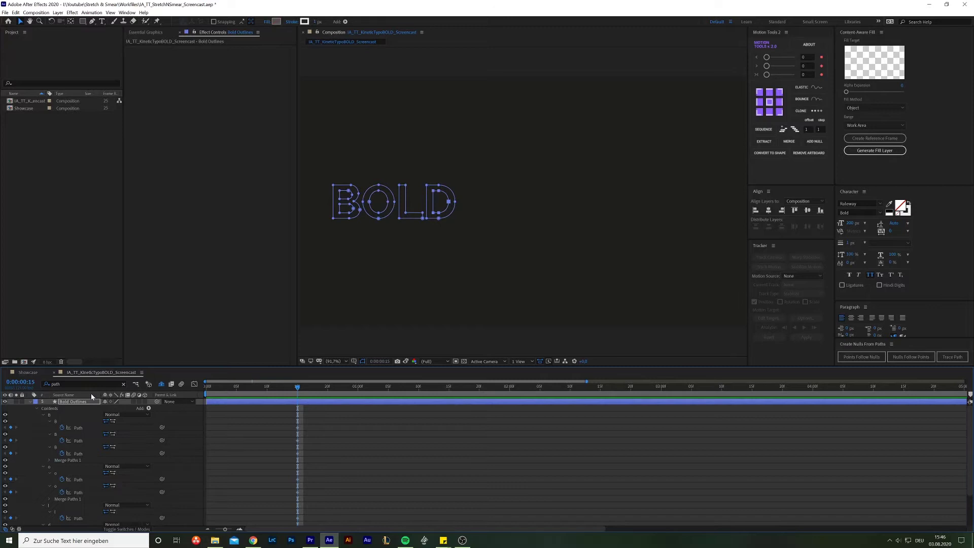
pyautogui.click(124, 384)
pyautogui.press('u')
# - Add an extra vertex with the Pen tool beside the existing curve point on the D's rounded side
pyautogui.scroll(1, 456, 202)
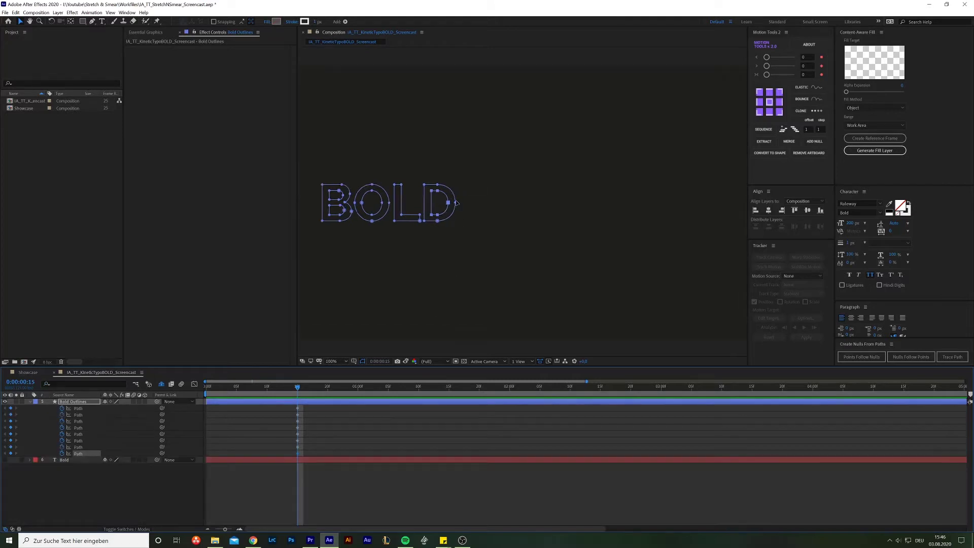
pyautogui.scroll(4, 456, 203)
pyautogui.scroll(-1, 442, 214)
pyautogui.moveTo(430, 212); pyautogui.dragTo(451, 234)
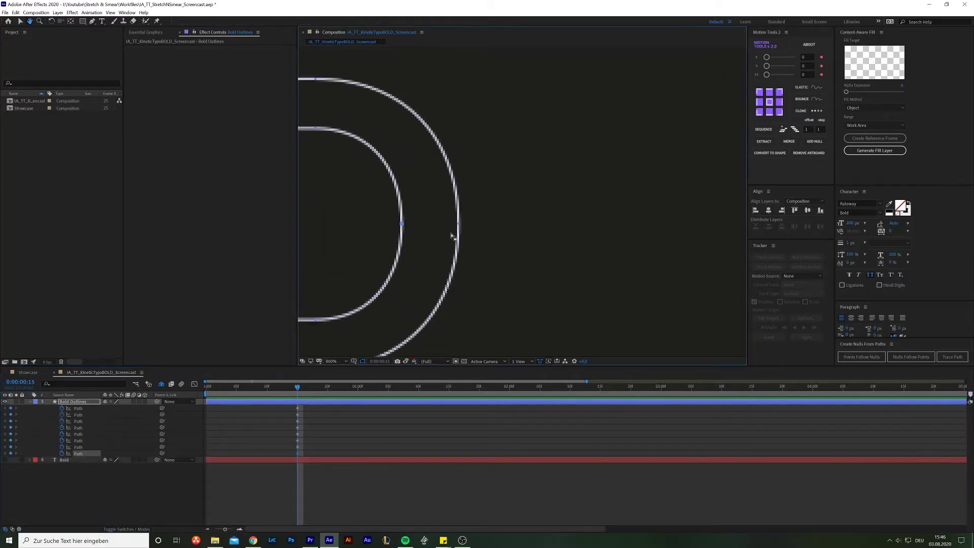
pyautogui.press('g')
pyautogui.scroll(1, 459, 227)
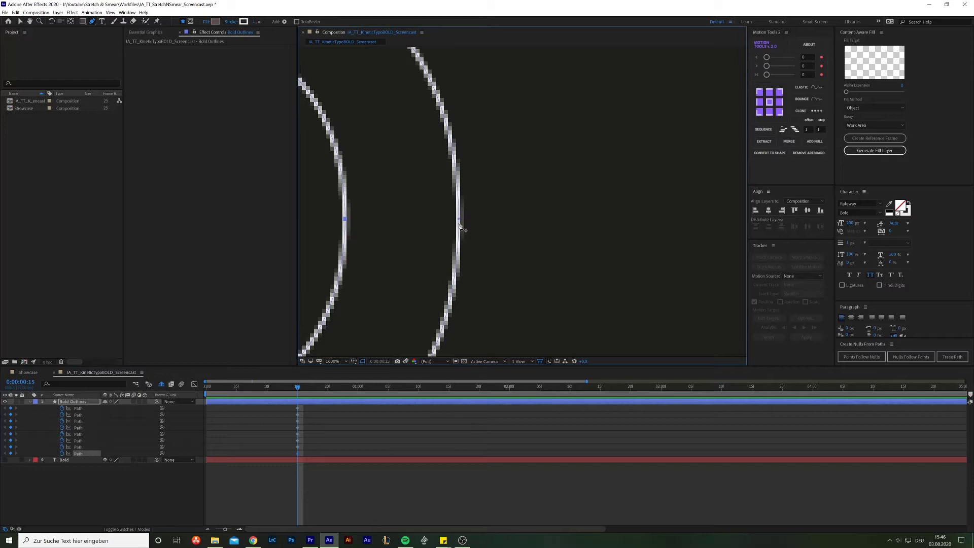
pyautogui.click(345, 219)
pyautogui.moveTo(341, 218); pyautogui.dragTo(472, 165)
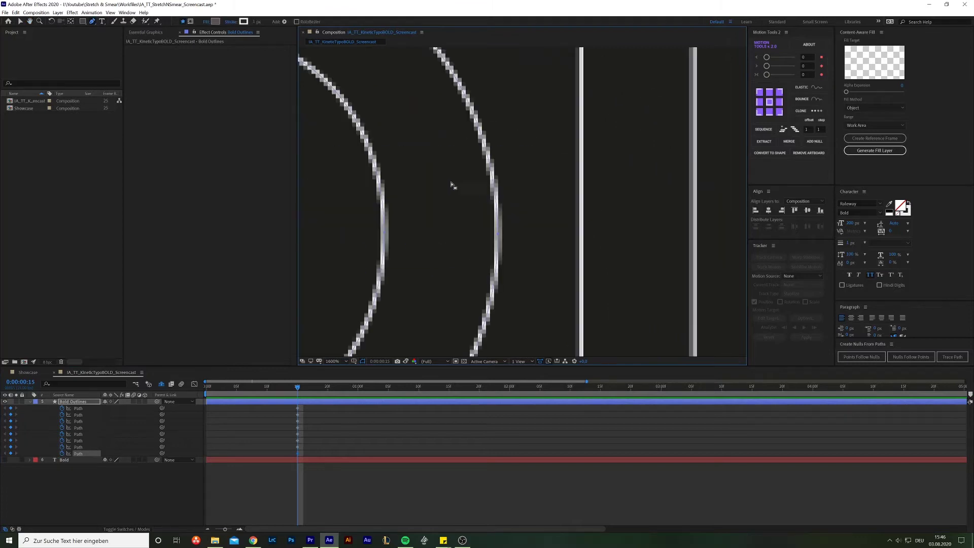
# - Add extra Pen tool vertices beside the curve points on the O's inner and outer outlines
pyautogui.keyDown('ctrl'); pyautogui.click(370, 166); pyautogui.keyUp('ctrl')
pyautogui.moveTo(369, 166); pyautogui.dragTo(558, 225)
pyautogui.click(413, 98)
pyautogui.moveTo(413, 104); pyautogui.dragTo(429, 226)
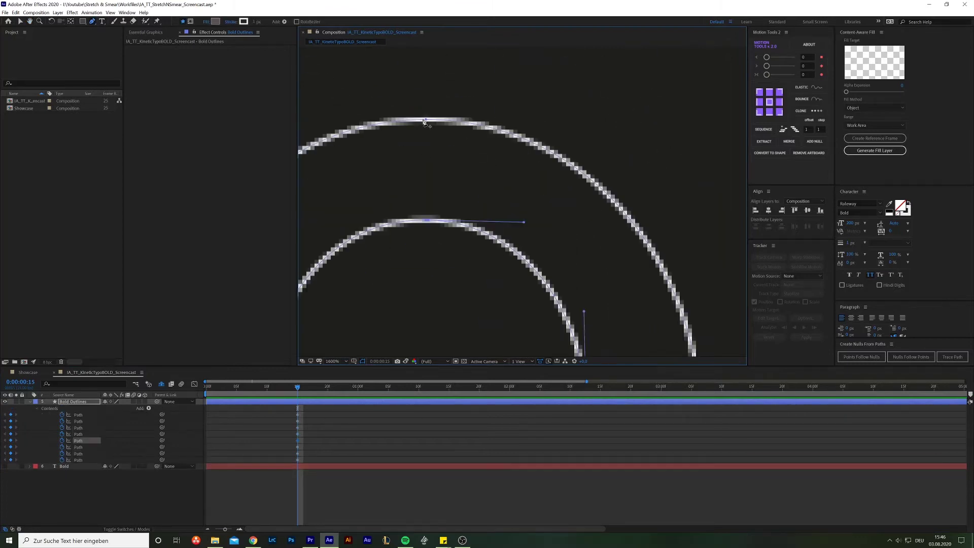
pyautogui.click(426, 122)
pyautogui.moveTo(330, 314); pyautogui.dragTo(590, 161)
pyautogui.click(521, 258)
pyautogui.click(411, 259)
# - Add extra vertices beside the curve points on the rounded parts of the B, and fit the composition in view
pyautogui.moveTo(456, 304); pyautogui.dragTo(373, 85)
pyautogui.click(602, 227)
pyautogui.moveTo(541, 178); pyautogui.dragTo(570, 259)
pyautogui.click(574, 155)
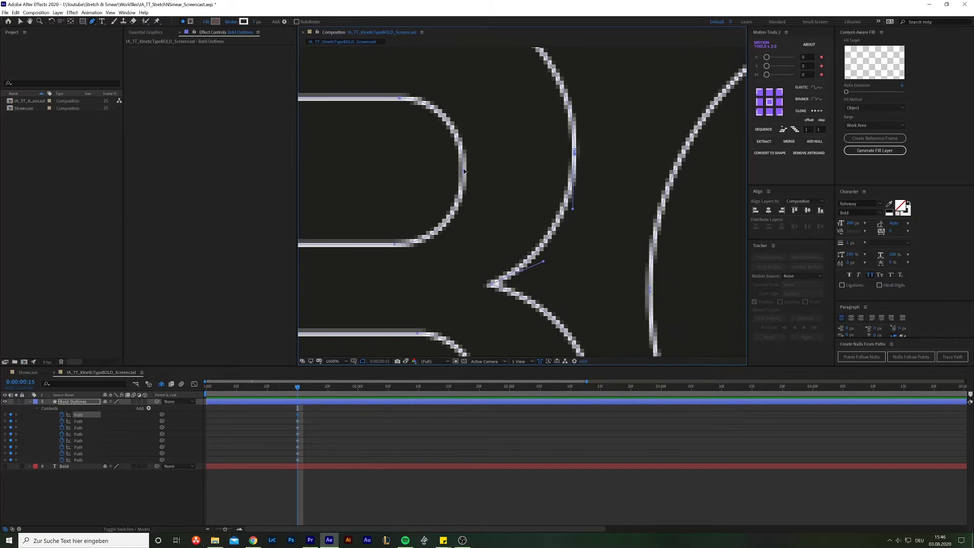
pyautogui.moveTo(482, 284); pyautogui.dragTo(506, 115)
pyautogui.click(508, 232)
pyautogui.hotkey('shift', '/')
# - Keyframe all letter paths at 0:00:01:10 with the whole word moved horizontally to the opposite side of the composition
pyautogui.click(80, 417)
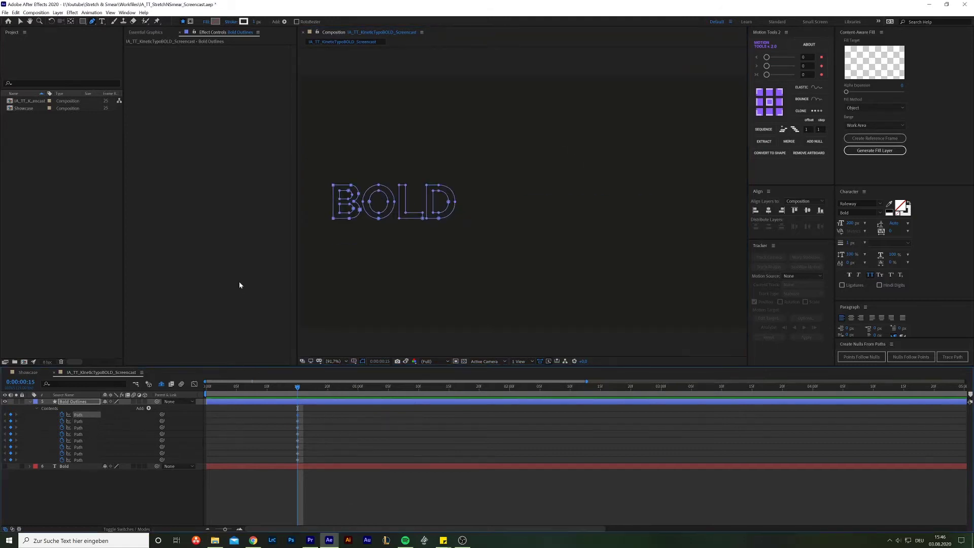
pyautogui.hotkey('shift', 'pagedown')
pyautogui.hotkey('shift', 'pagedown')
pyautogui.press('v')
pyautogui.moveTo(441, 198); pyautogui.dragTo(687, 197)
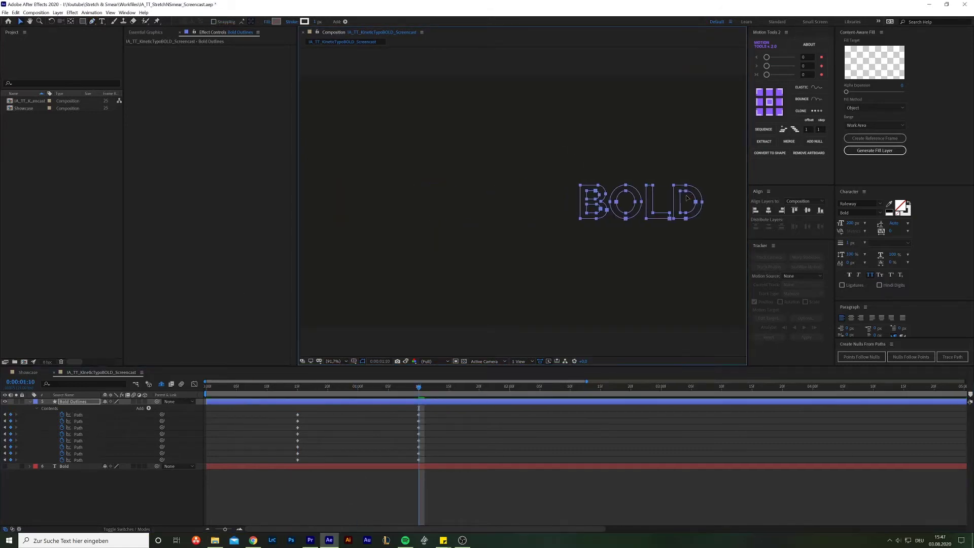
# - Stagger the Path keyframes so the L, O and B each start successively later than the D
pyautogui.moveTo(300, 389); pyautogui.dragTo(328, 393)
pyautogui.click(432, 449)
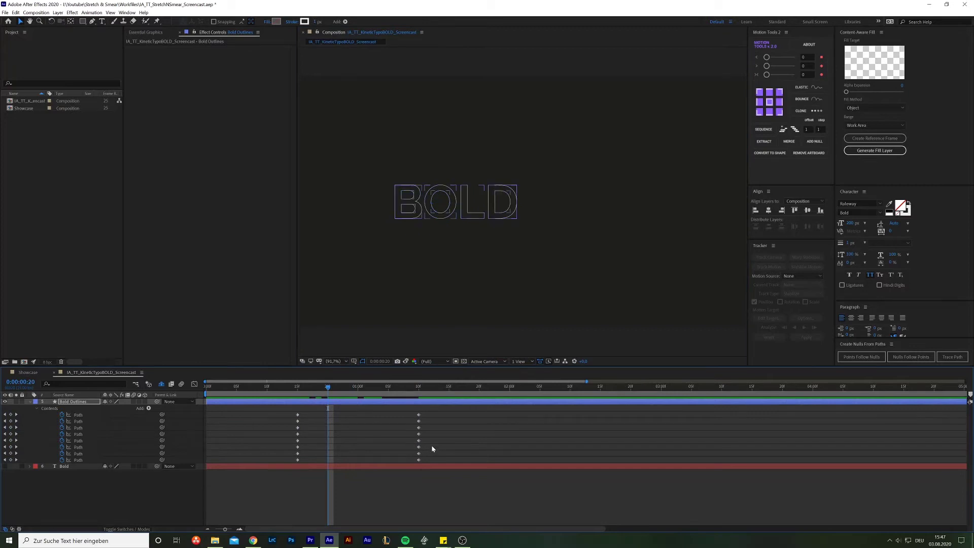
pyautogui.moveTo(432, 445); pyautogui.dragTo(338, 437)
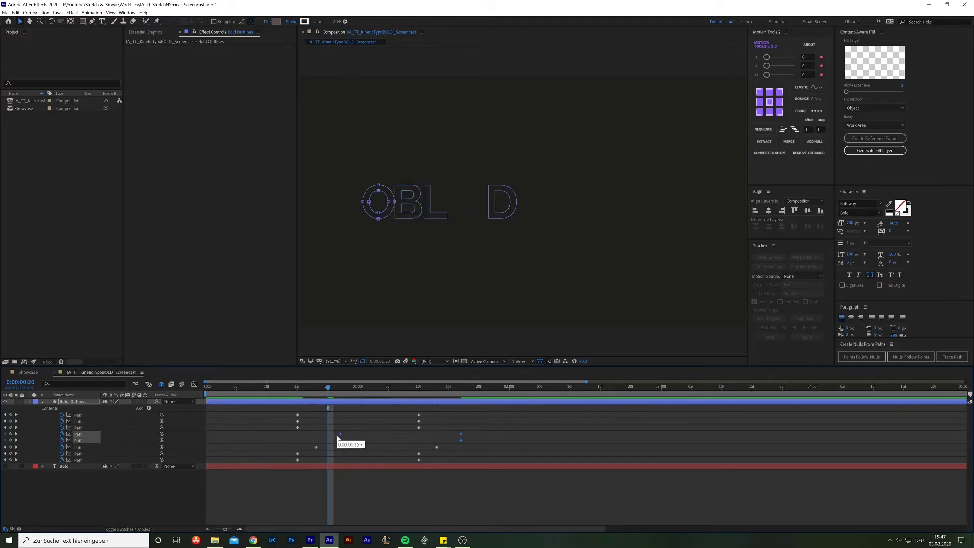
pyautogui.moveTo(448, 413); pyautogui.dragTo(364, 416)
# - At 0:00:01:06, stretch the B's rounded side toward the O and the D's straight side toward the L
pyautogui.moveTo(291, 390); pyautogui.dragTo(395, 392)
pyautogui.moveTo(430, 178); pyautogui.dragTo(459, 196)
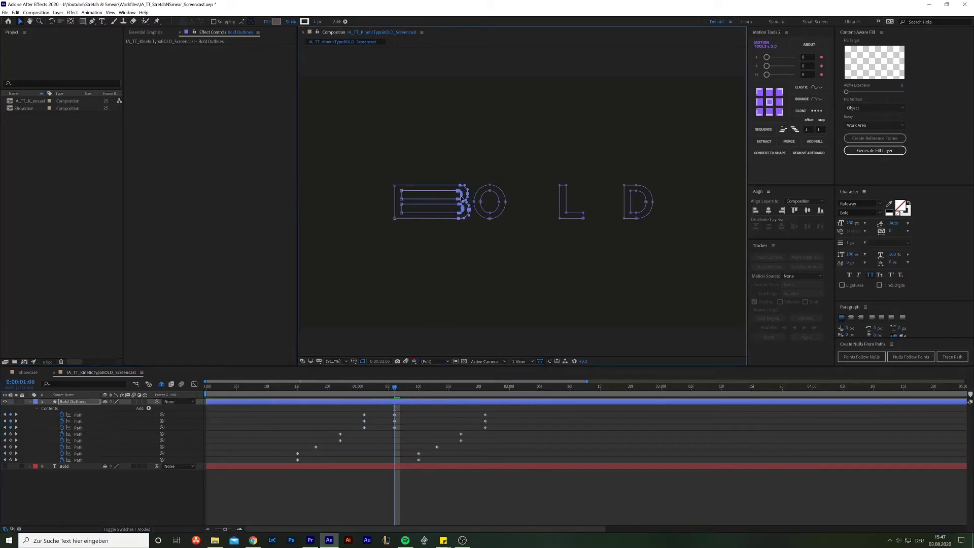
pyautogui.moveTo(622, 180); pyautogui.dragTo(641, 242)
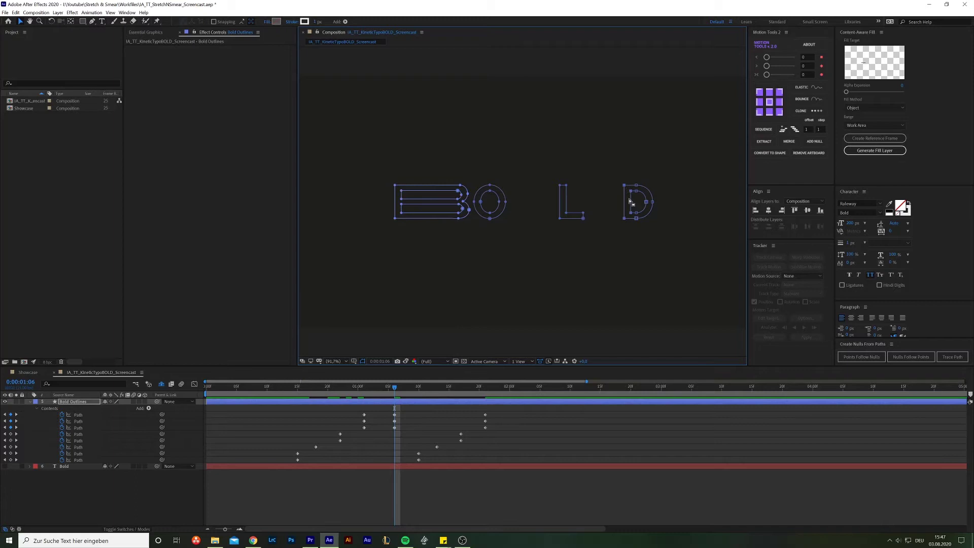
pyautogui.moveTo(631, 200); pyautogui.dragTo(597, 200)
# - Try to stretch the L toward the O at 0:00:01:06, undo it, and select the stem vertices again
pyautogui.moveTo(544, 175); pyautogui.dragTo(513, 186)
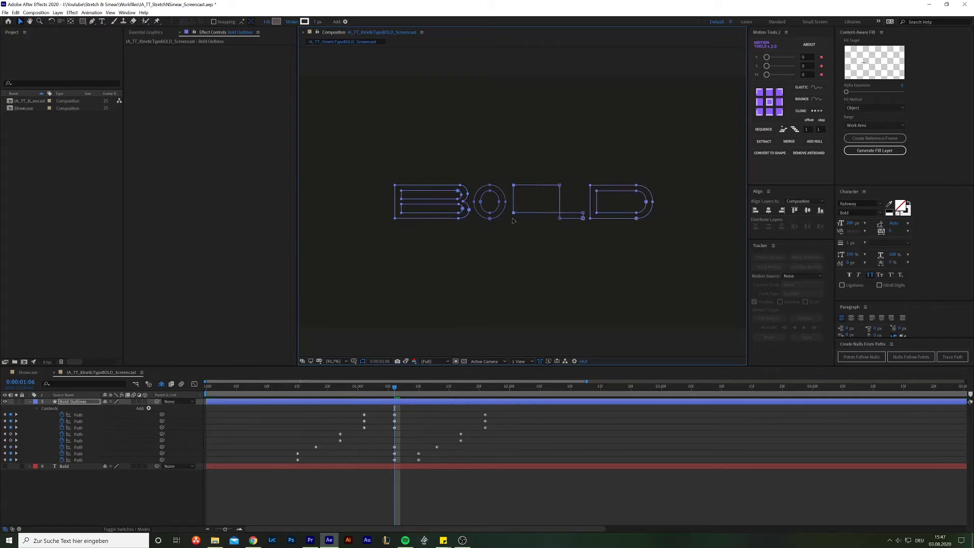
pyautogui.hotkey('ctrl', 'z')
pyautogui.moveTo(577, 180); pyautogui.dragTo(525, 224)
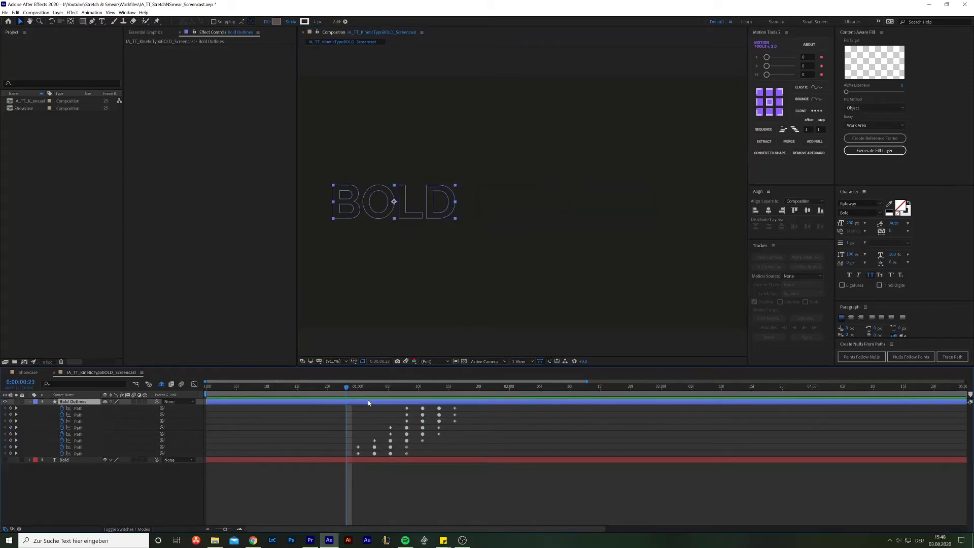
# - Play back the staggered letter stretch animation from 0:00:00:22
pyautogui.moveTo(352, 390)
pyautogui.mouseDown()
pyautogui.moveTo(418, 391)
pyautogui.moveTo(343, 392)
pyautogui.mouseUp()
pyautogui.press('space')
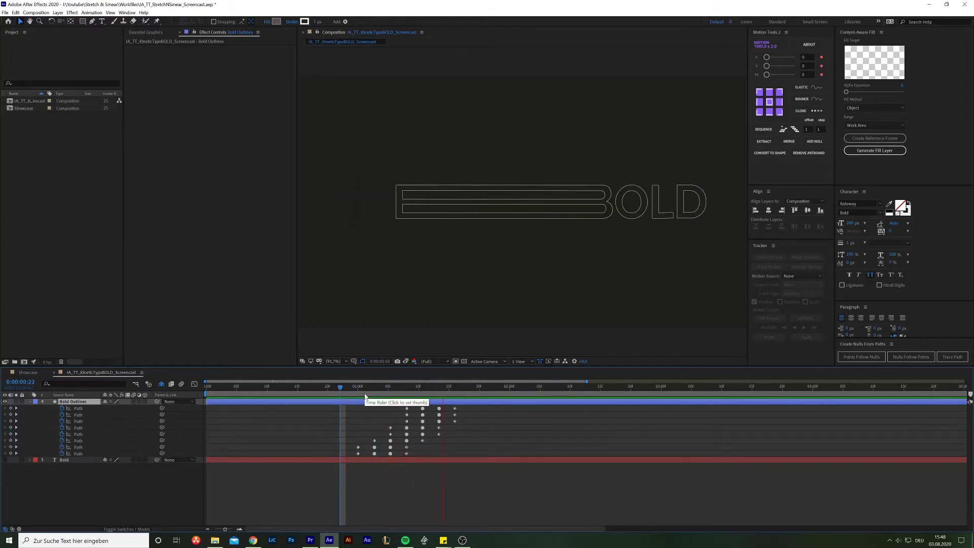
pyautogui.click(345, 391)
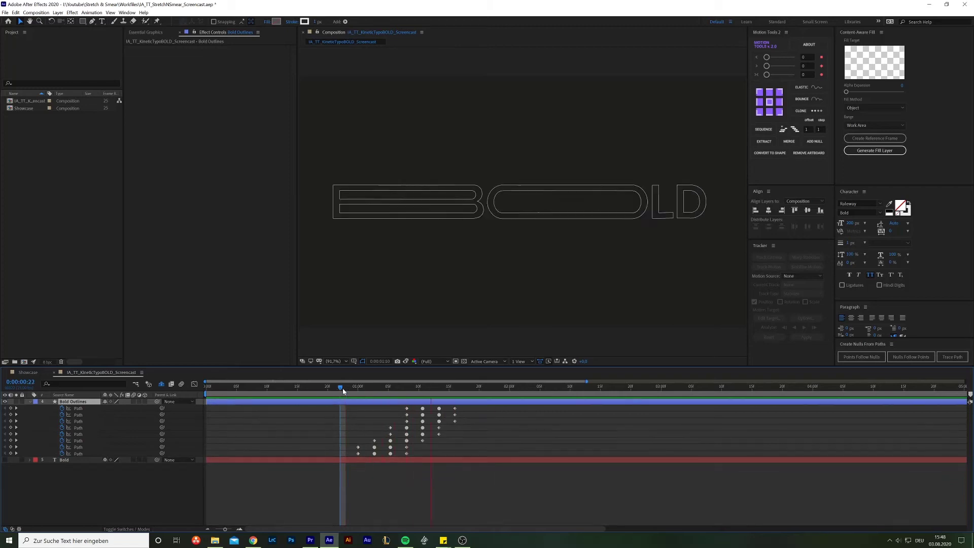
pyautogui.press('space')
pyautogui.press('space')
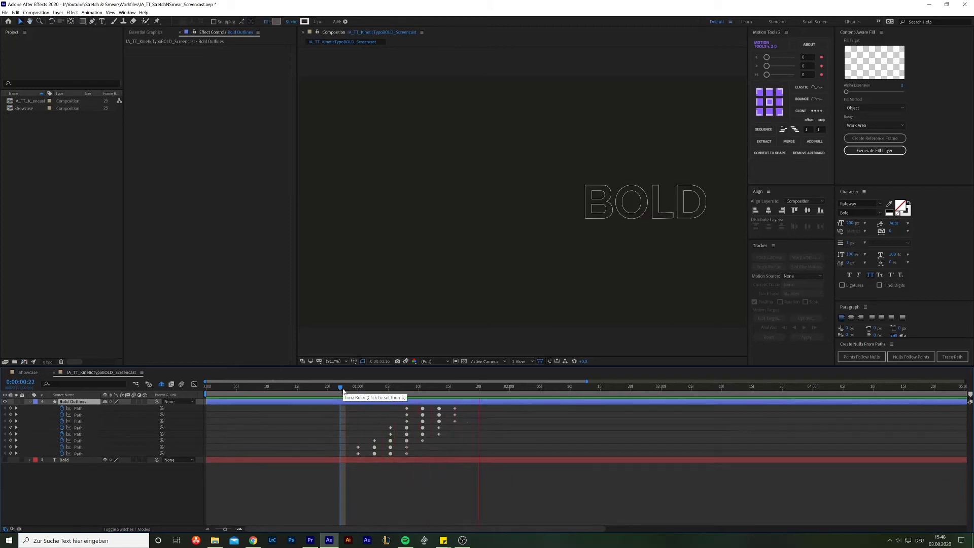
pyautogui.press('space')
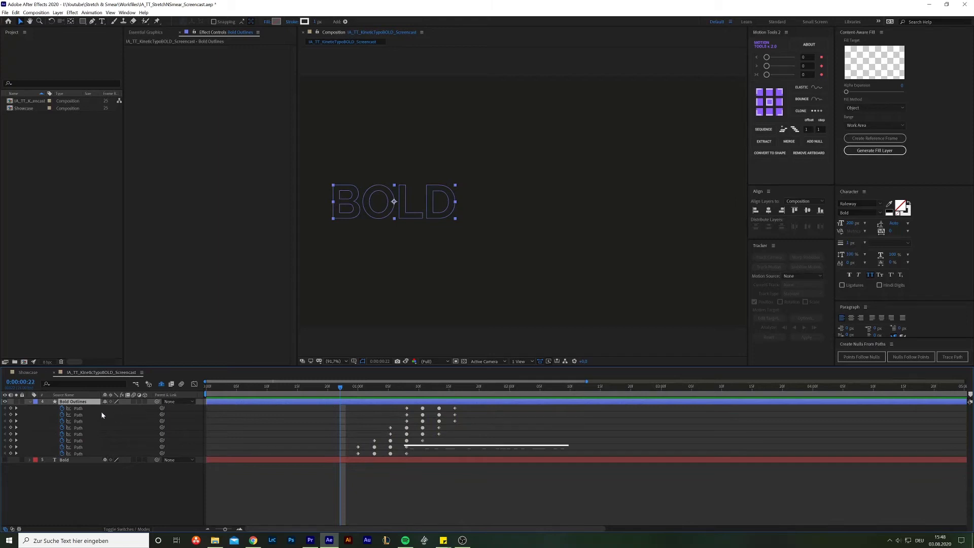
# - Duplicate the Bold Outlines layer and, filtering its properties by "fill", turn on the fills of all four letters in the copy
pyautogui.hotkey('ctrl', 'd')
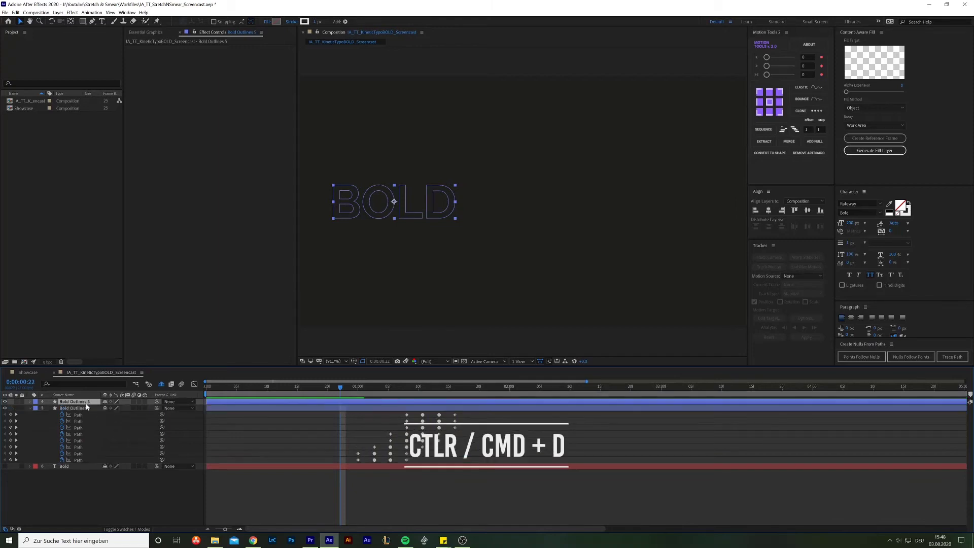
pyautogui.hotkey('ctrl', 'f')
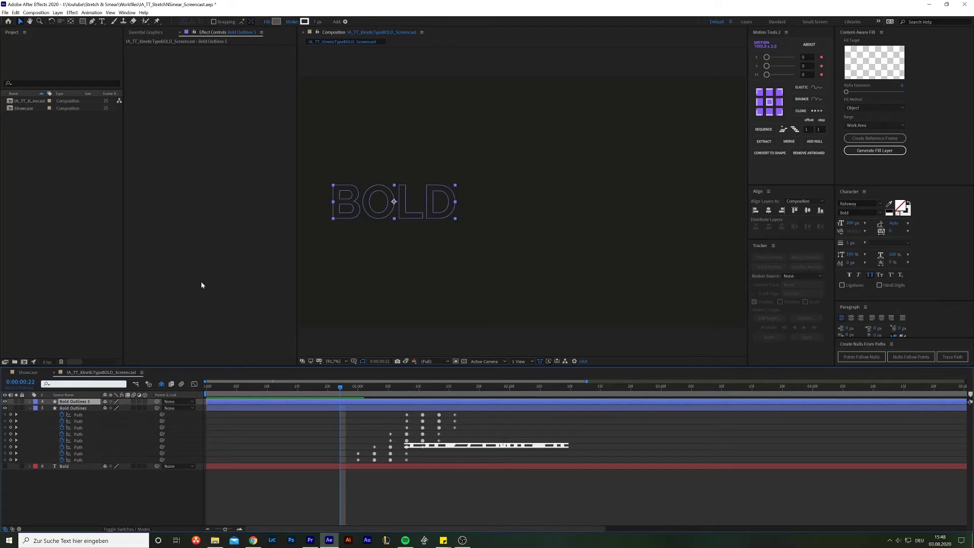
pyautogui.write('fill')
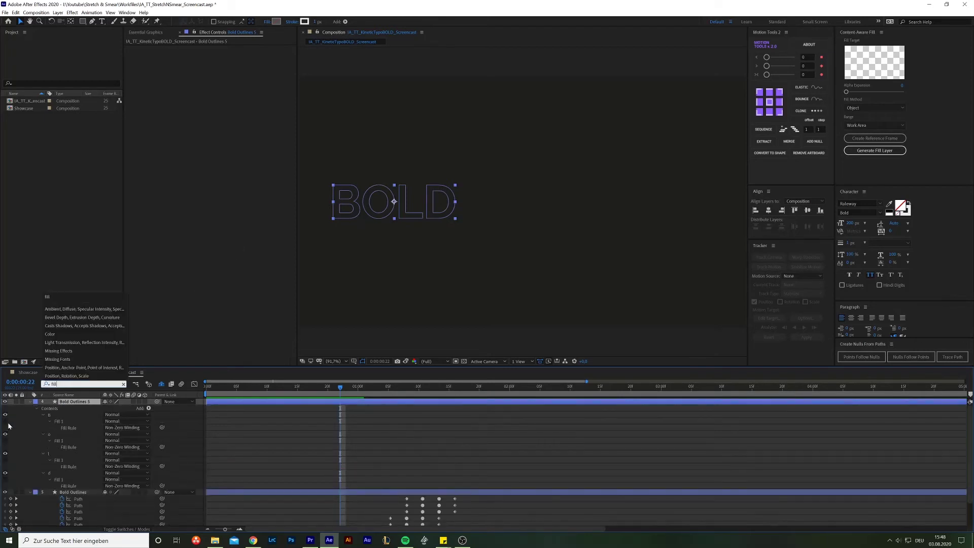
pyautogui.click(6, 421)
pyautogui.click(5, 441)
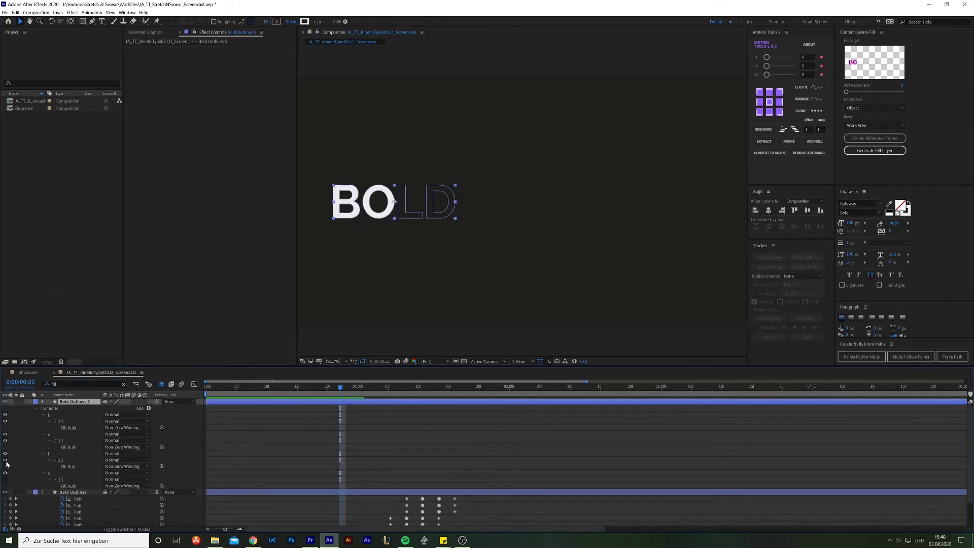
pyautogui.click(5, 459)
pyautogui.click(5, 479)
pyautogui.write('ll')
pyautogui.doubleClick(68, 383)
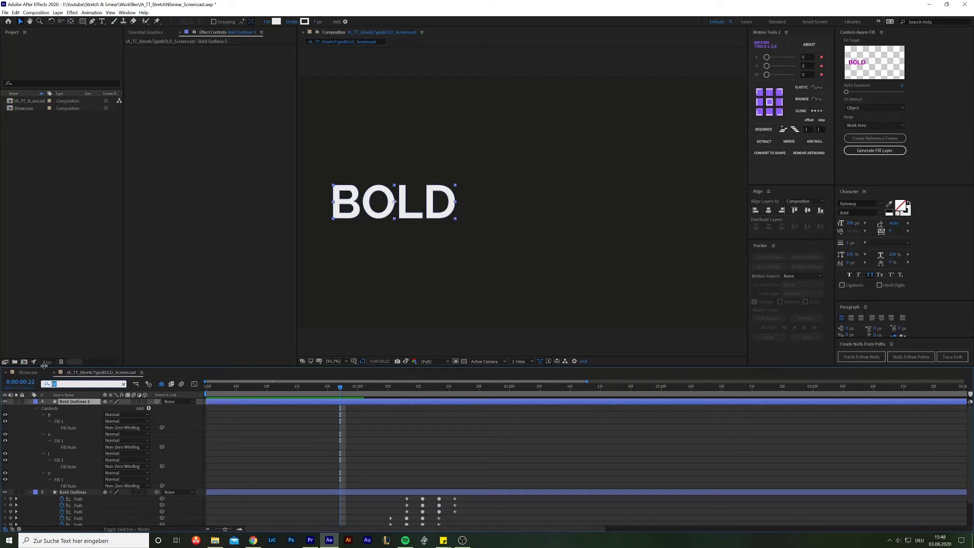
# - Filtering the filled copy's properties by "stroke", turn off the strokes of all four letters and duplicate the layer
pyautogui.write('stroke')
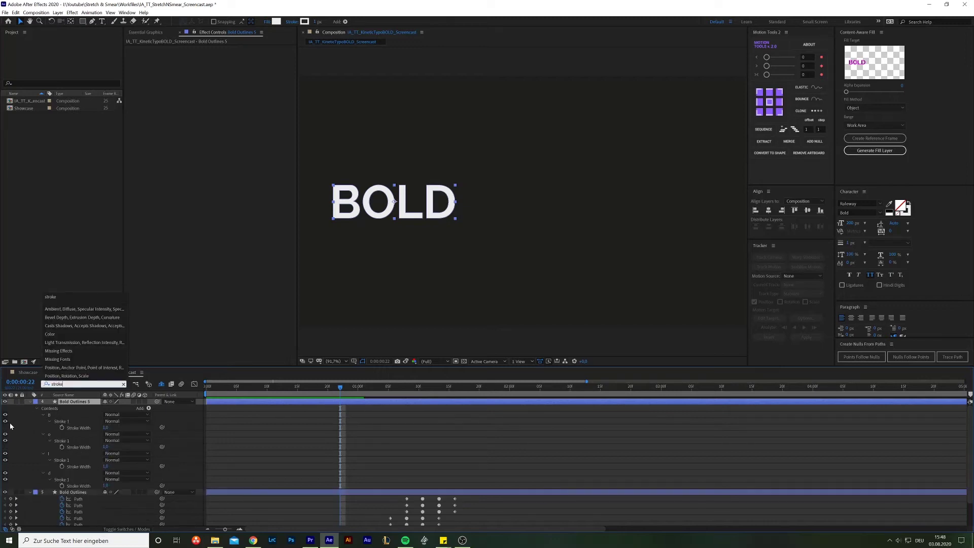
pyautogui.click(6, 422)
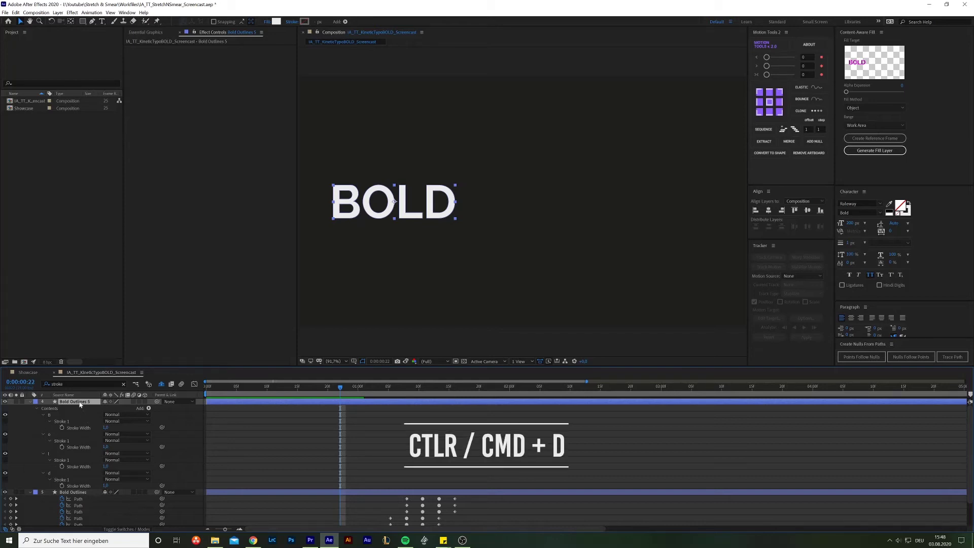
pyautogui.hotkey('ctrl', 'd')
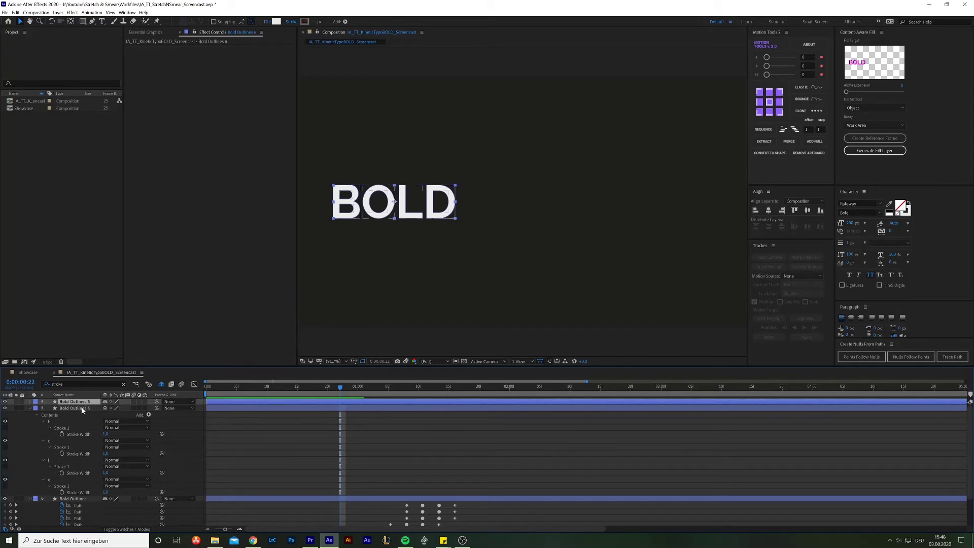
# - Set the track matte of the Bold Outlines 5 layer to Alpha Inverted Matte "Bold Outlines 6"
pyautogui.click(87, 409)
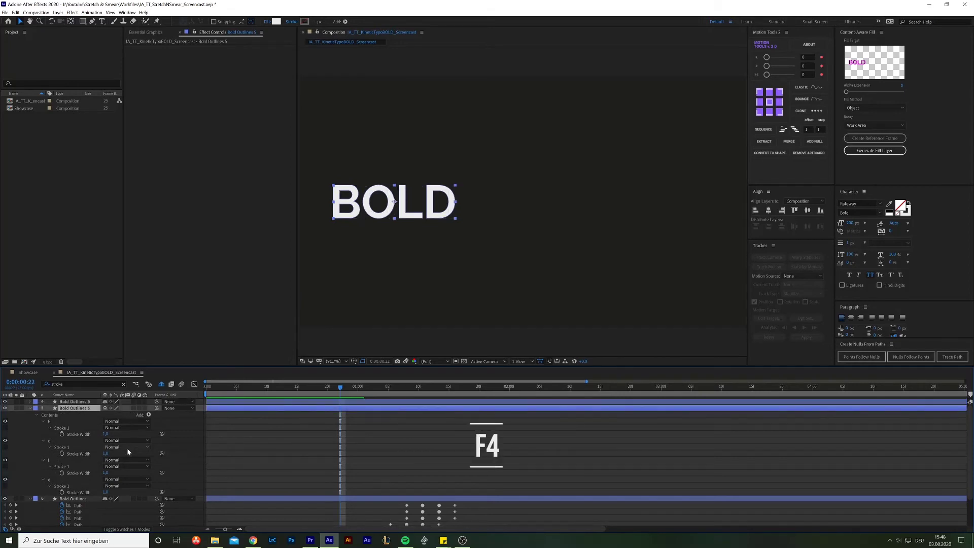
pyautogui.press('F4')
pyautogui.click(146, 408)
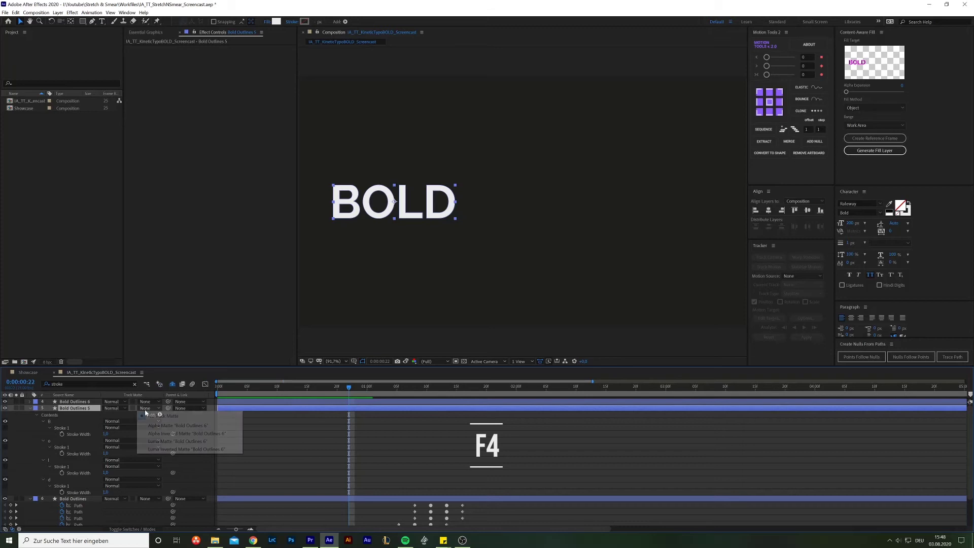
pyautogui.click(158, 433)
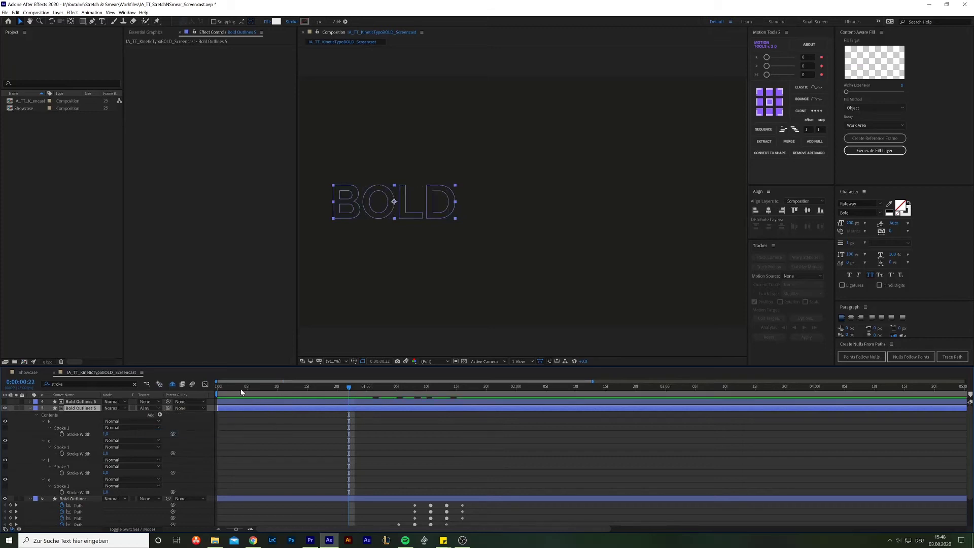
# - Shift the Bold Outlines 5 layer one frame later than its matte and check the smear at 0:00:01:09
pyautogui.moveTo(446, 389); pyautogui.dragTo(343, 388)
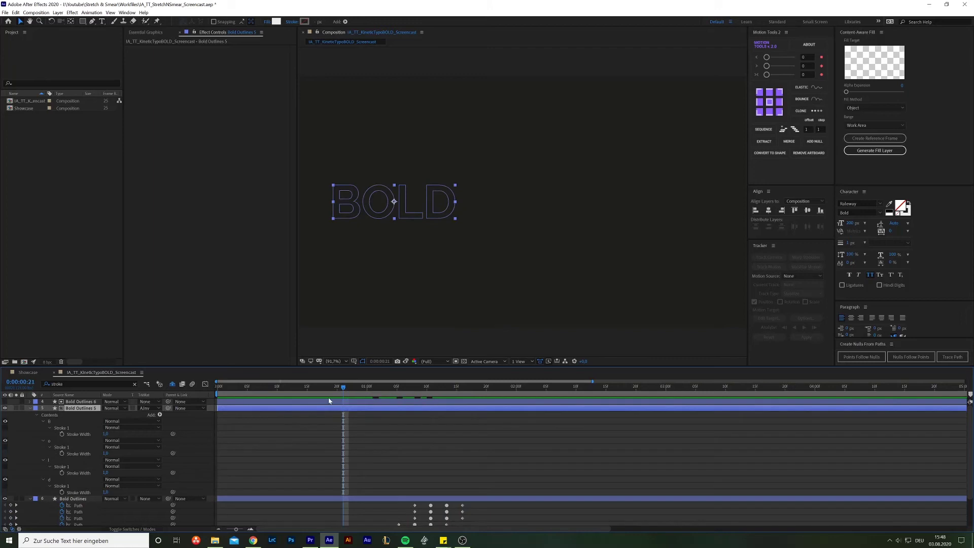
pyautogui.keyDown('ctrl'); pyautogui.click(90, 402); pyautogui.keyUp('ctrl')
pyautogui.keyDown('ctrl'); pyautogui.click(91, 402); pyautogui.keyUp('ctrl')
pyautogui.click(88, 408)
pyautogui.moveTo(230, 408)
pyautogui.mouseDown()
pyautogui.moveTo(347, 390)
pyautogui.moveTo(420, 392)
pyautogui.mouseUp()
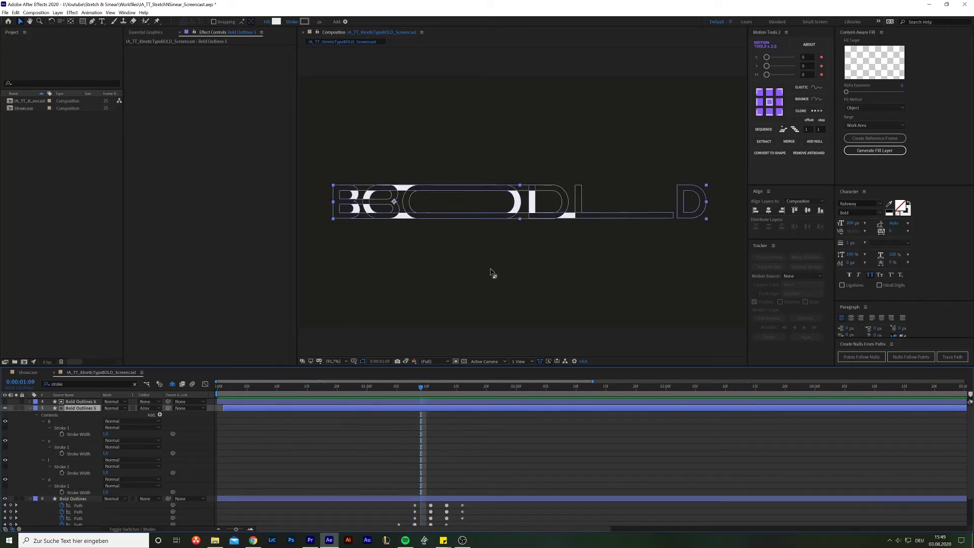
# - Play back the outlined letter stretch with its filled smear from about 0:00:00:22
pyautogui.click(354, 387)
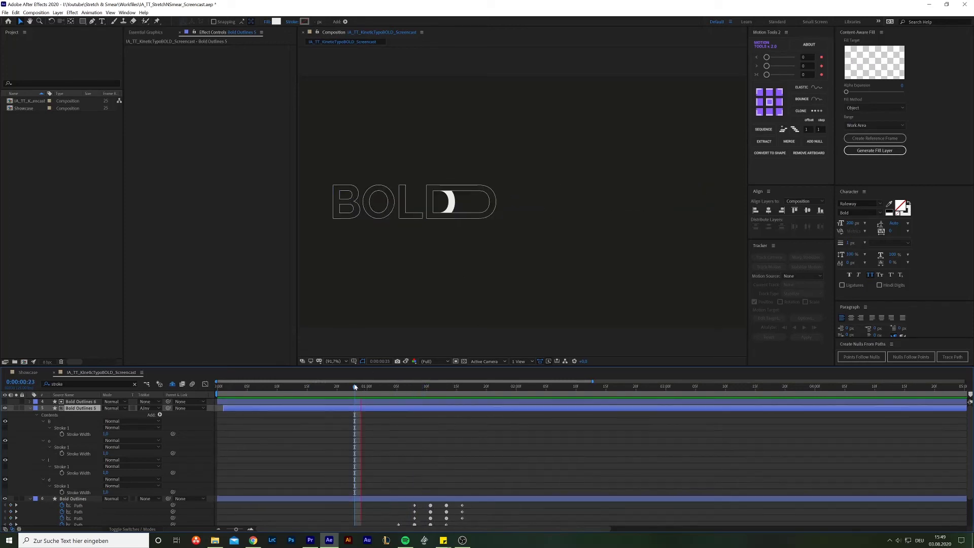
pyautogui.click(351, 385)
pyautogui.press('space')
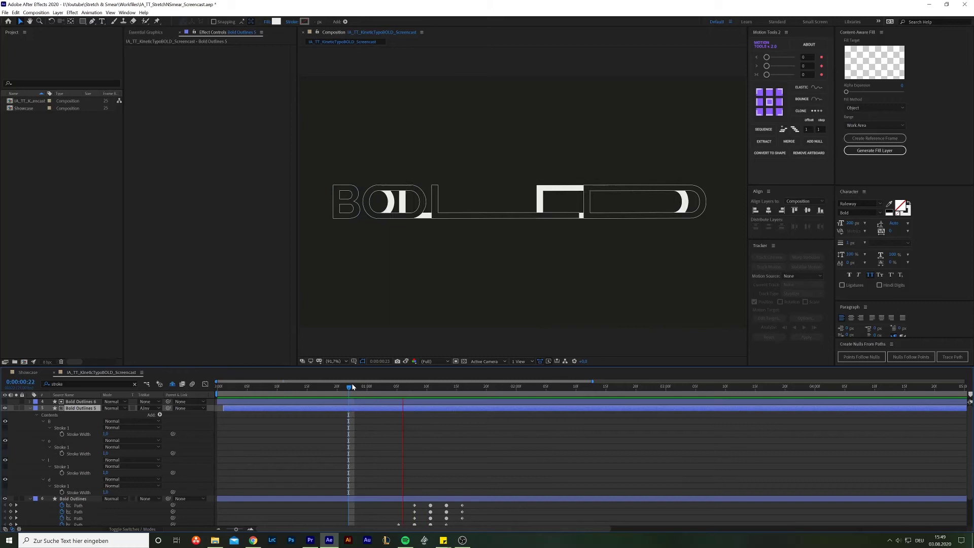
pyautogui.click(353, 385)
pyautogui.press('pagedown')
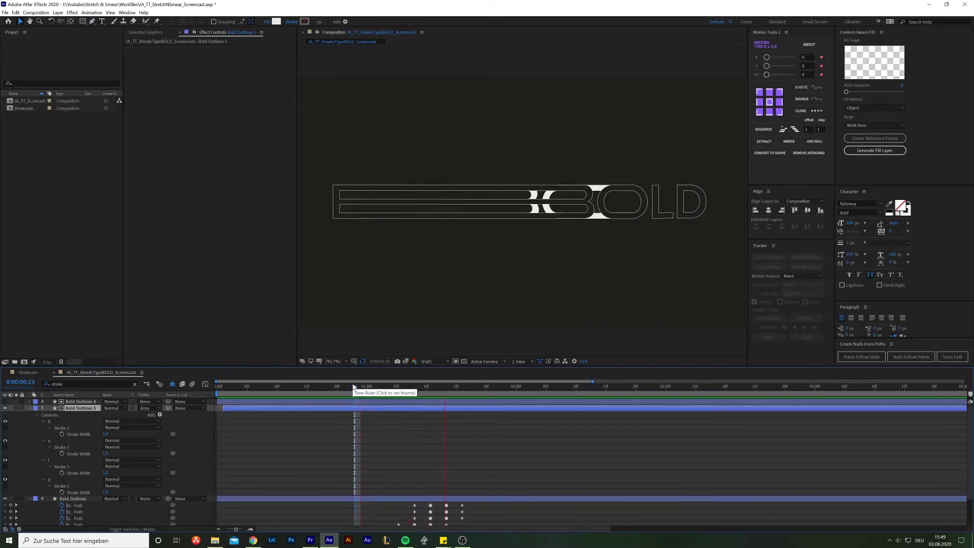
pyautogui.press('space')
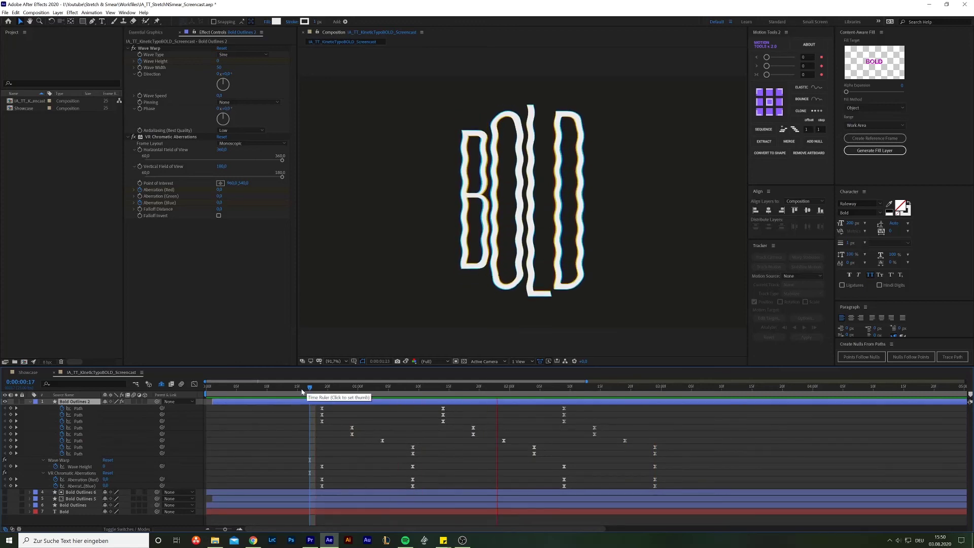
# - Play back the vertical wavy stretch animation from 0:00:00:16 and select its VR Chromatic Aberrations effect
pyautogui.click(301, 390)
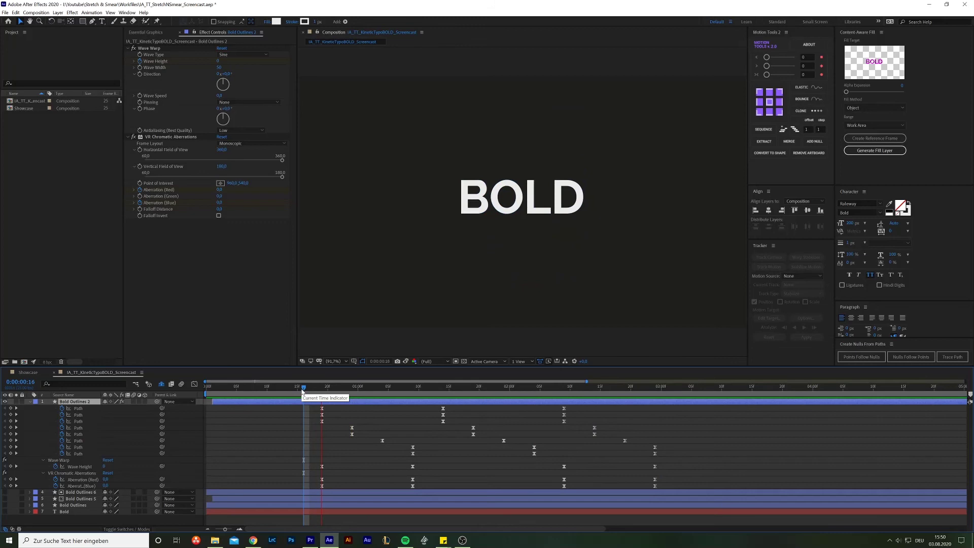
pyautogui.press('space')
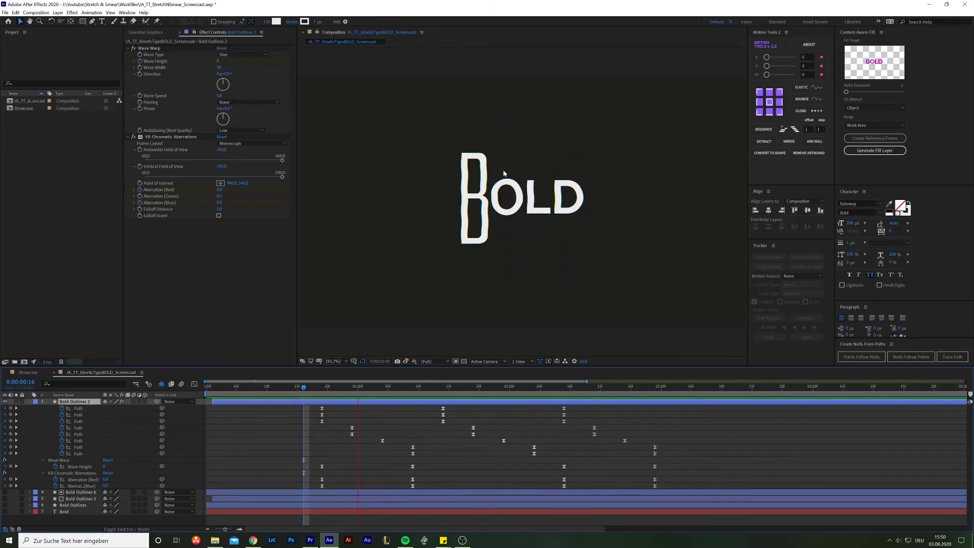
pyautogui.click(159, 138)
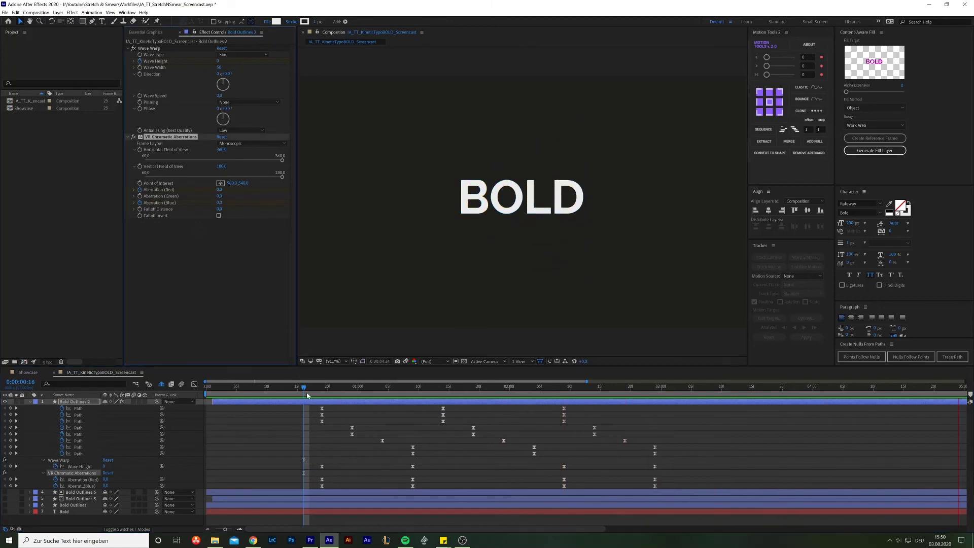